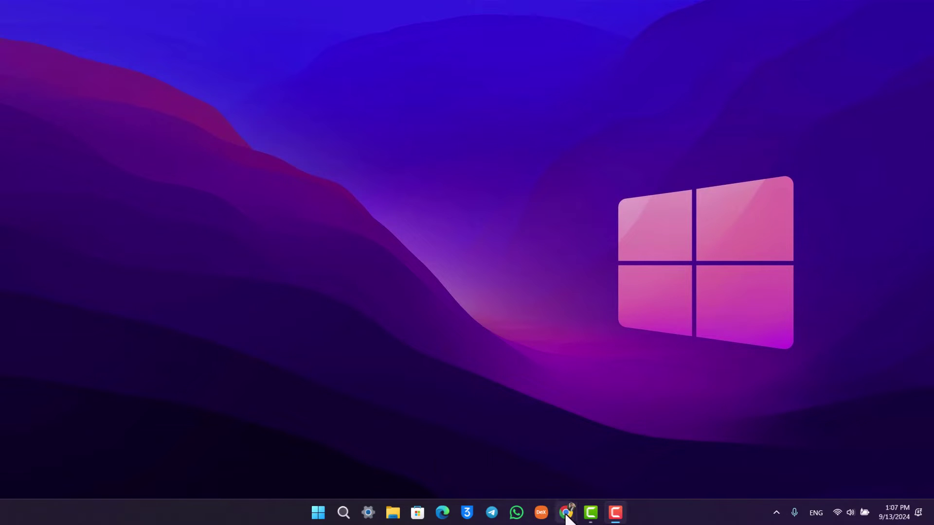
- In the restored Chrome Instagram tab, start a new post with the keyboard image from Downloads
mouse_move(566, 513)
left_click(598, 458)
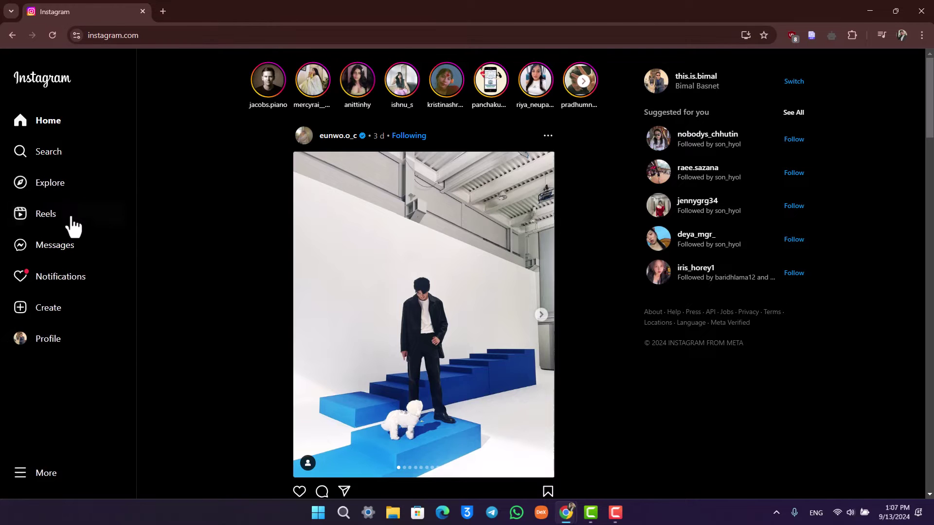
left_click(58, 308)
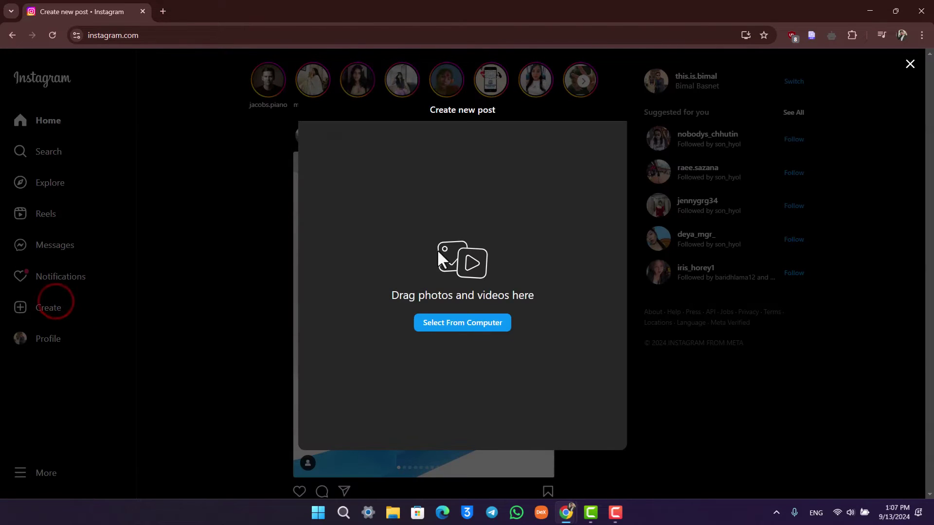
left_click(466, 325)
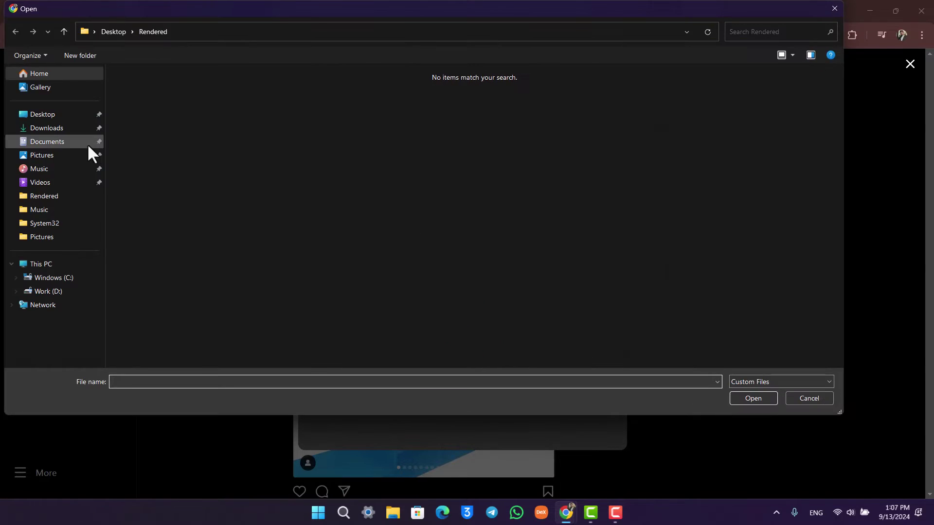
left_click(61, 129)
double_click(173, 170)
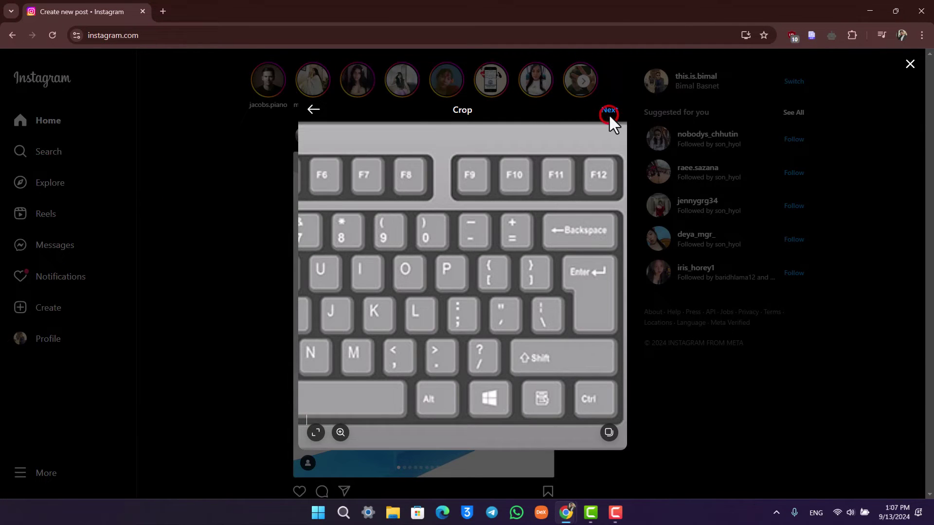
- Advance past crop and filters, review Advanced Settings, then discard the trial post
left_click(609, 114)
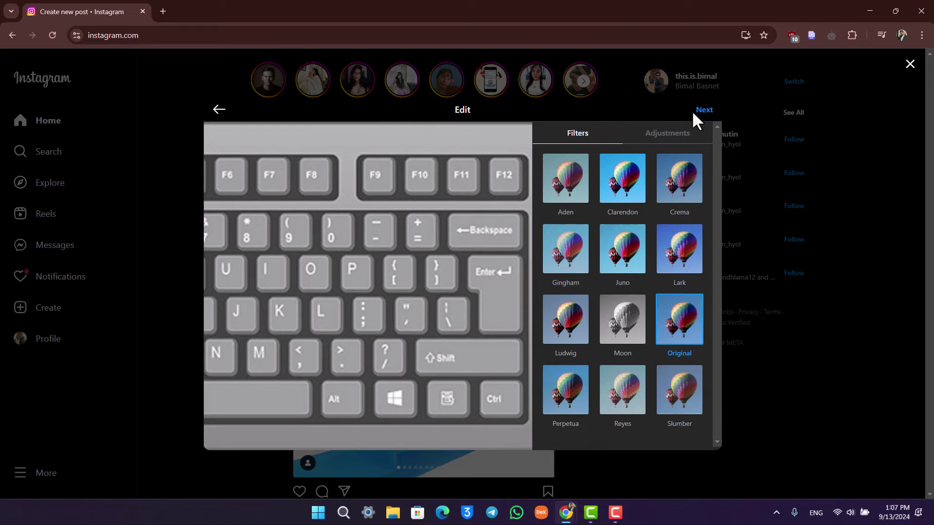
left_click(697, 113)
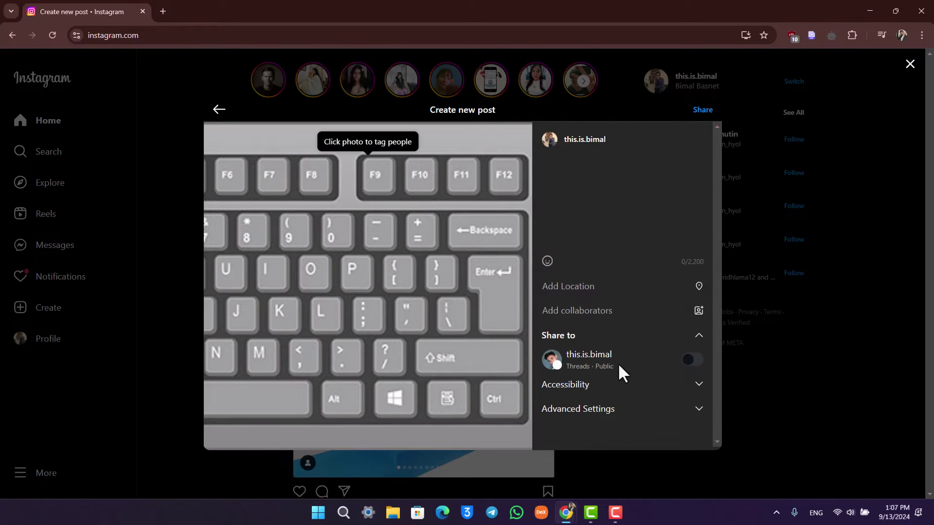
left_click(625, 406)
scroll(554, 393, "down", 3)
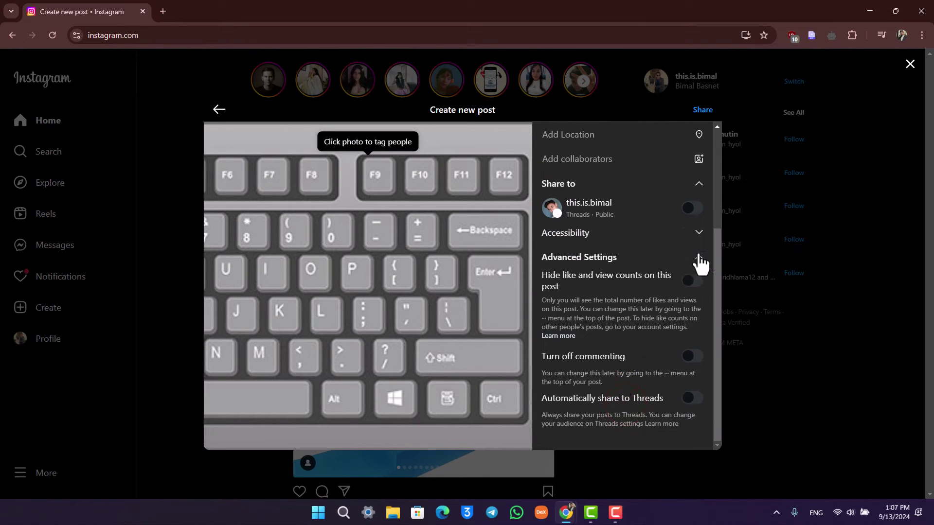
scroll(634, 271, "up", 3)
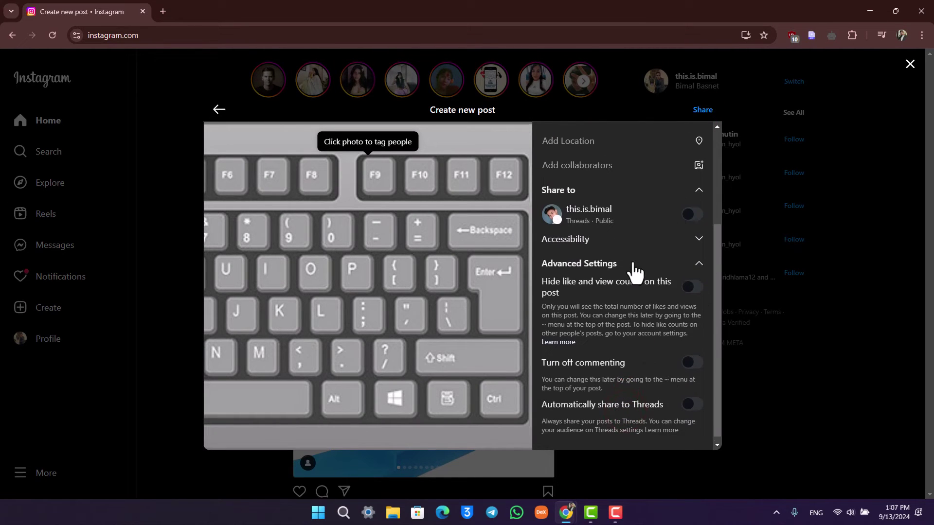
left_click(910, 65)
left_click(532, 290)
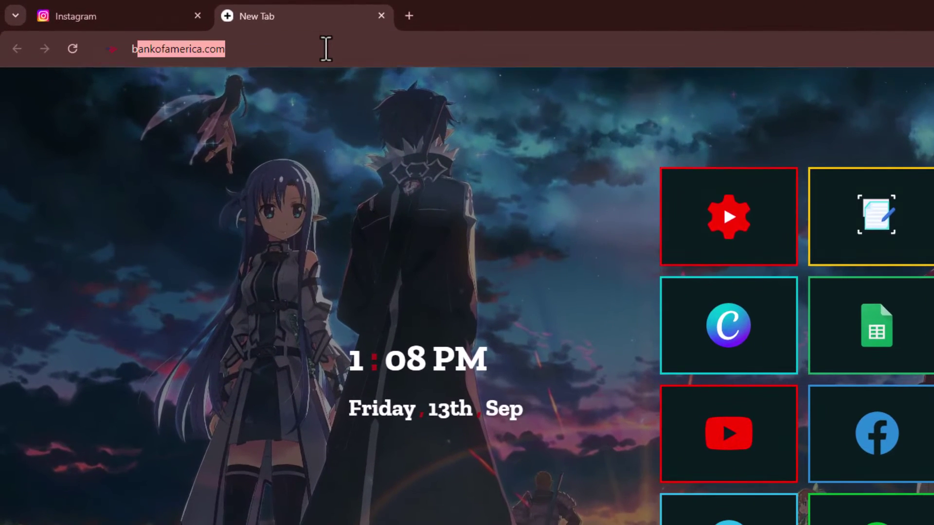
- Run the Google search for bluestacks
key("Return")
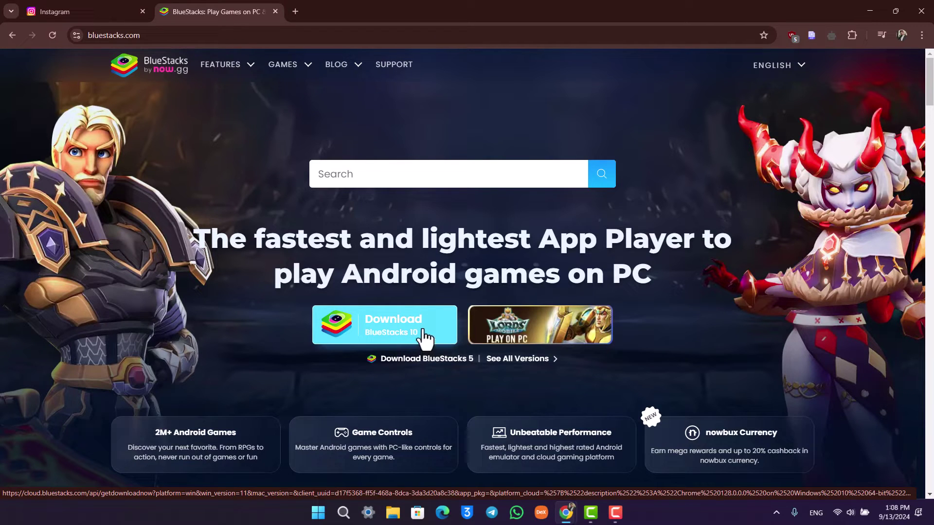
- Minimize Chrome and launch BlueStacks X via a Windows search for 'blue'
left_click(873, 7)
left_click(349, 513)
type("blue")
left_click(334, 201)
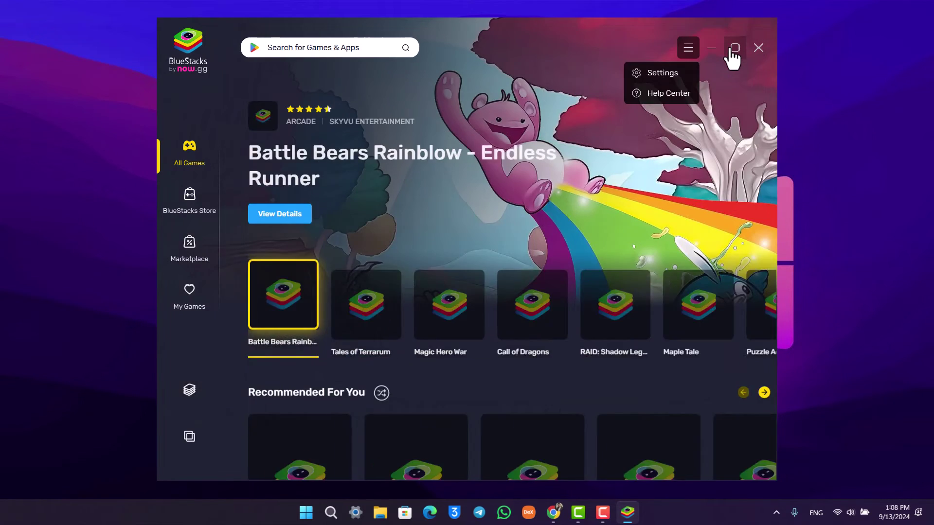
- Search BlueStacks X for 'instagram' and open the Instagram app's details page
left_click(730, 47)
left_click(845, 30)
left_click(892, 31)
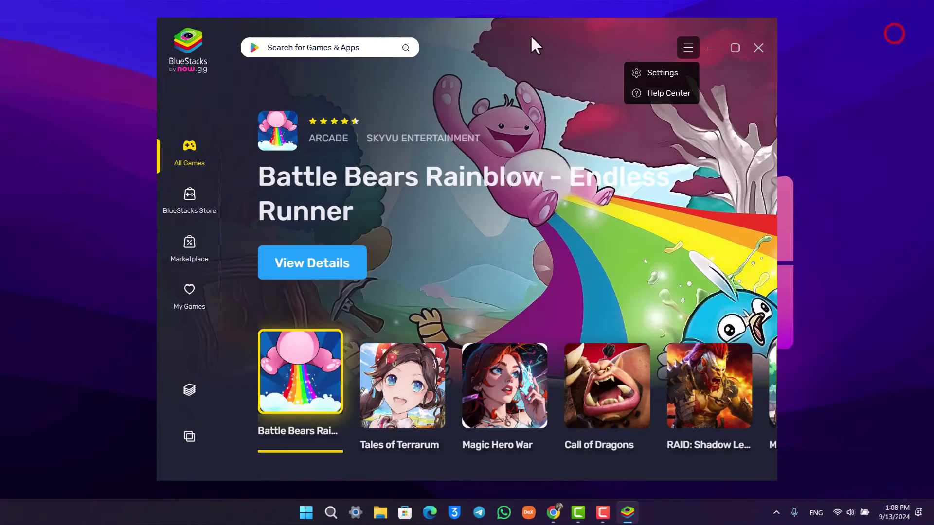
left_click(507, 35)
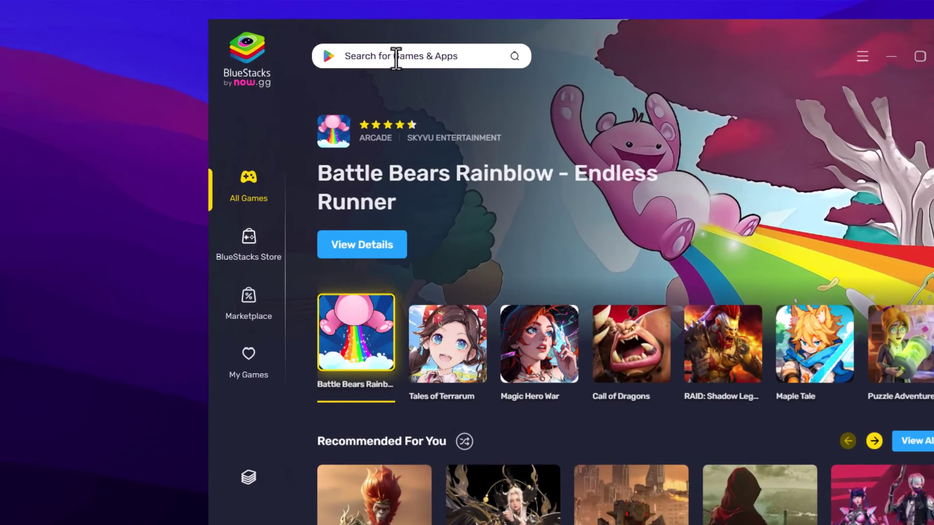
left_click(331, 40)
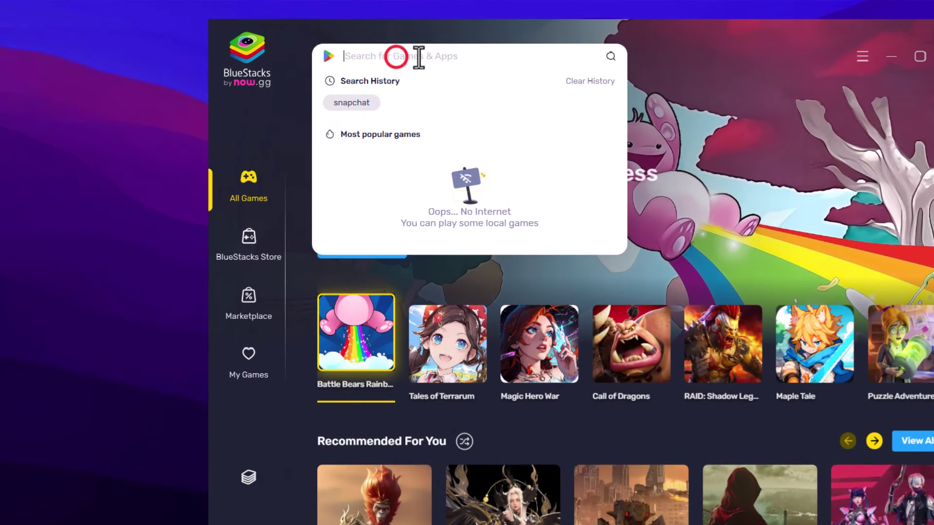
type("instagram")
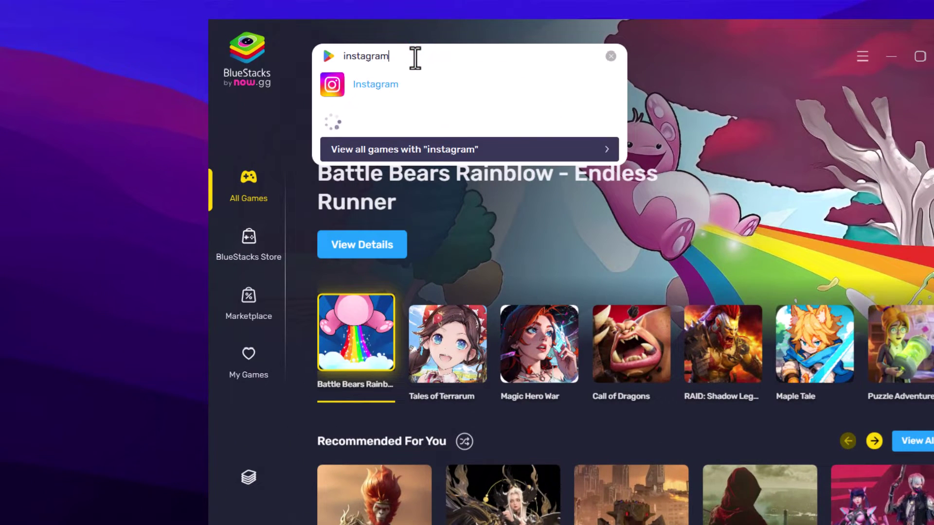
left_click(427, 85)
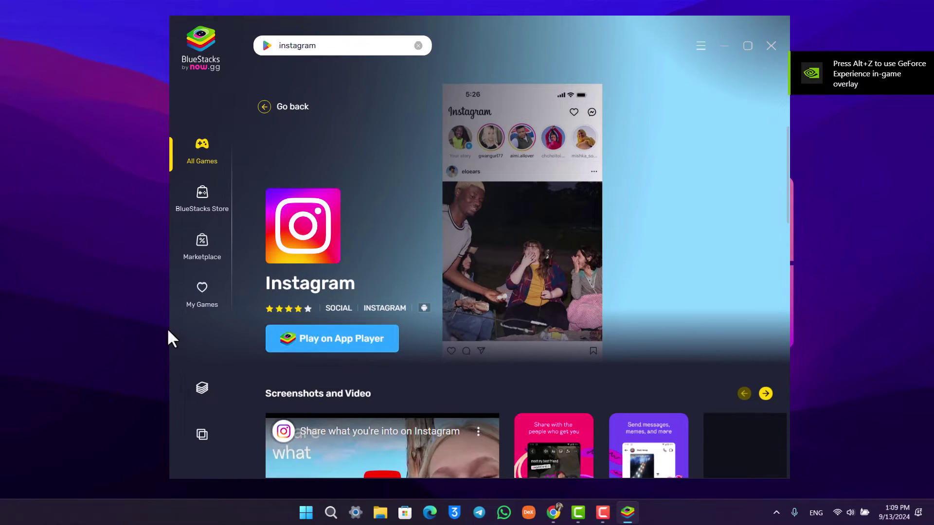
- Launch Instagram in App Player, close the BlueStacks X launcher, and nudge the App Player window up
left_click(335, 346)
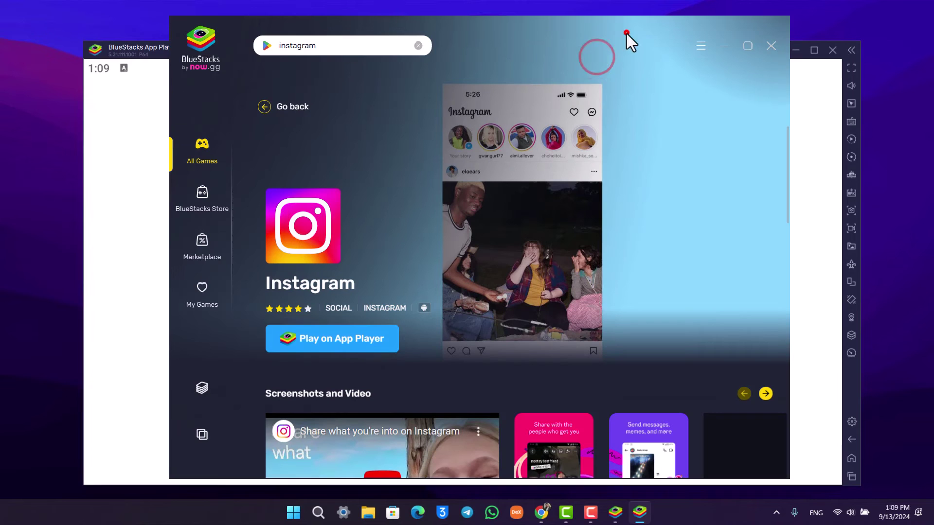
left_click(627, 33)
left_click(771, 46)
left_click_drag(681, 50, 678, 37)
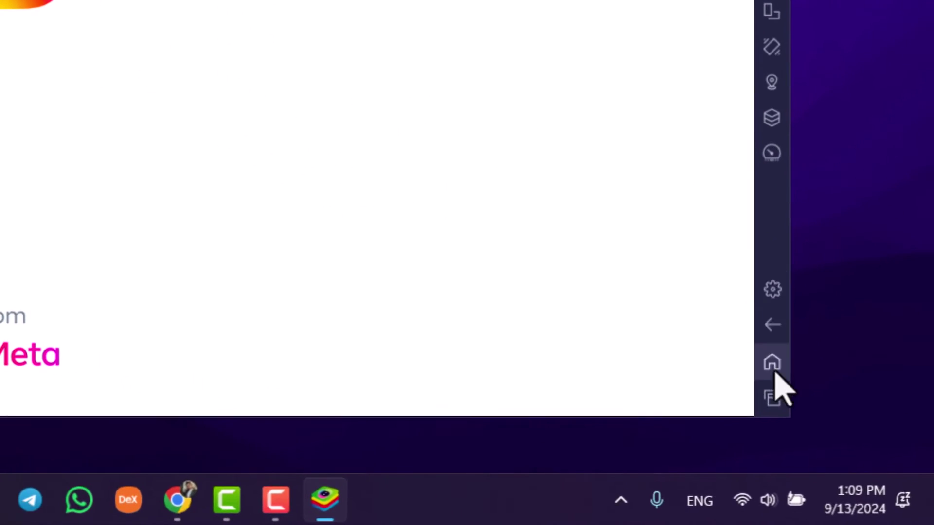
- Return home, briefly open Instagram, go home again, and open the System apps folder
left_click(776, 375)
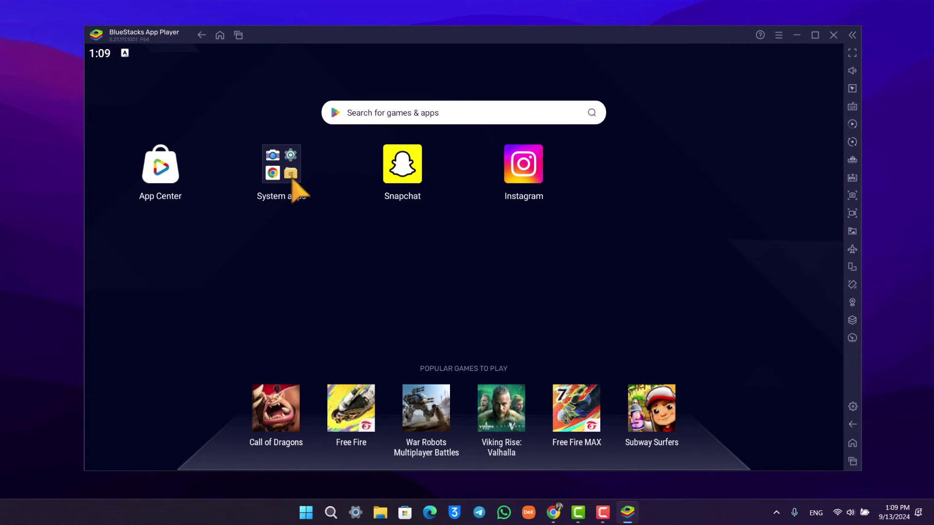
left_click(529, 175)
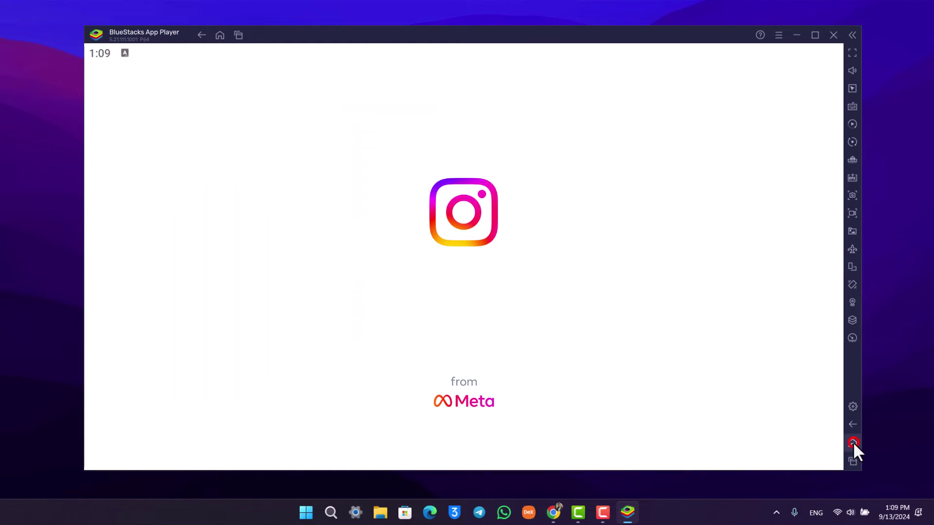
left_click(853, 442)
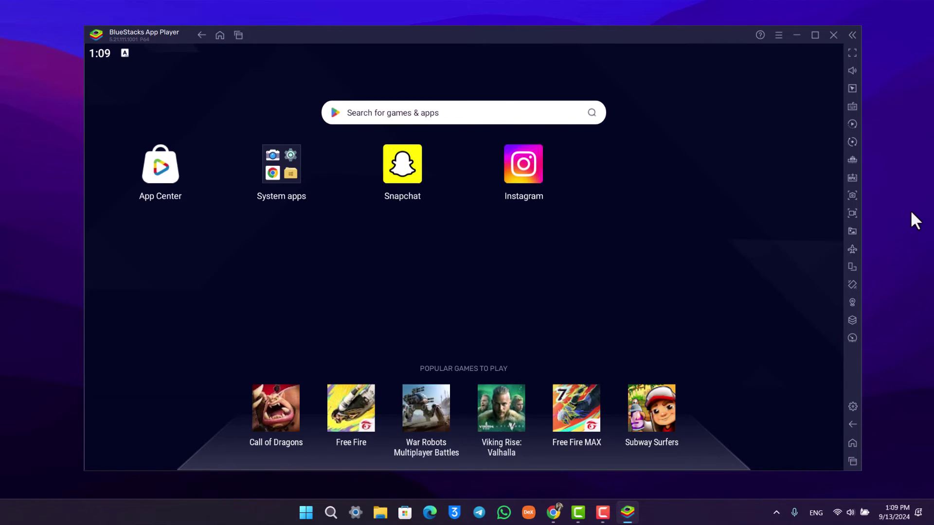
left_click(297, 173)
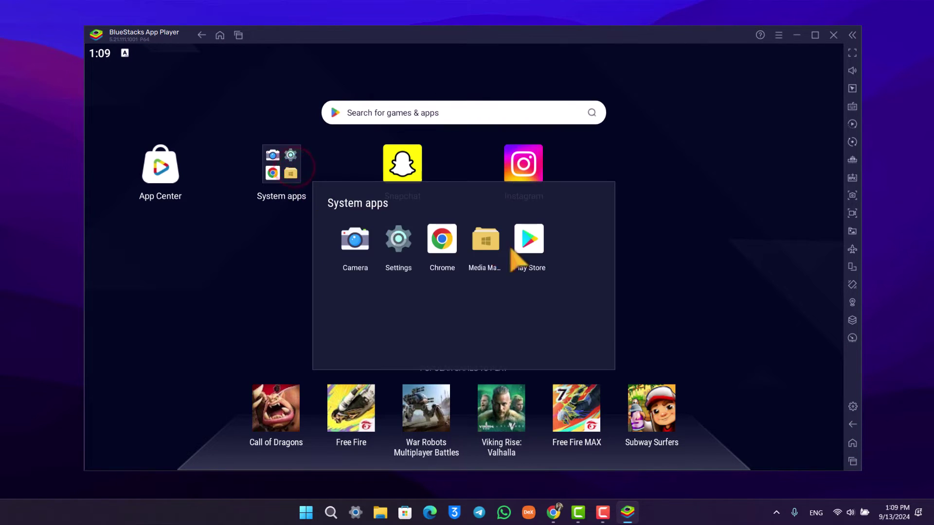
- Open Media Manager and reposition the emulator window
left_click(493, 248)
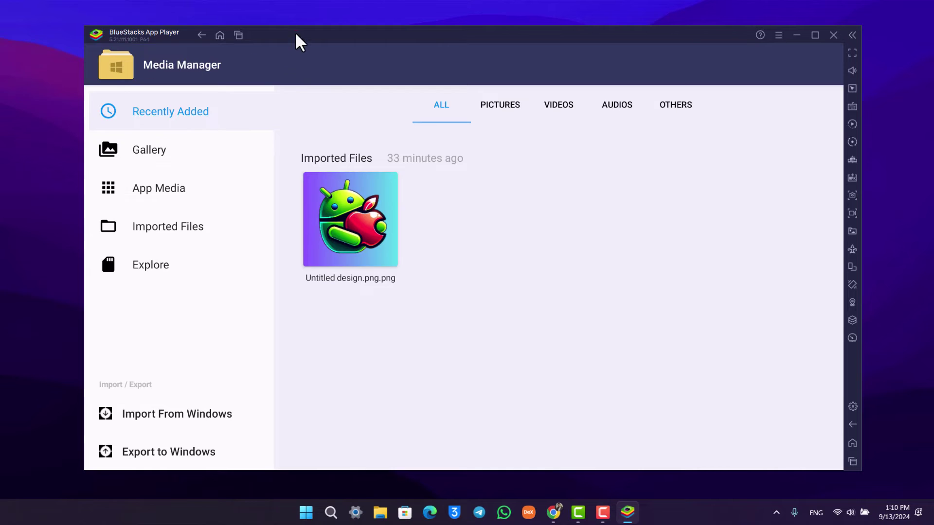
left_click_drag(295, 33, 372, 41)
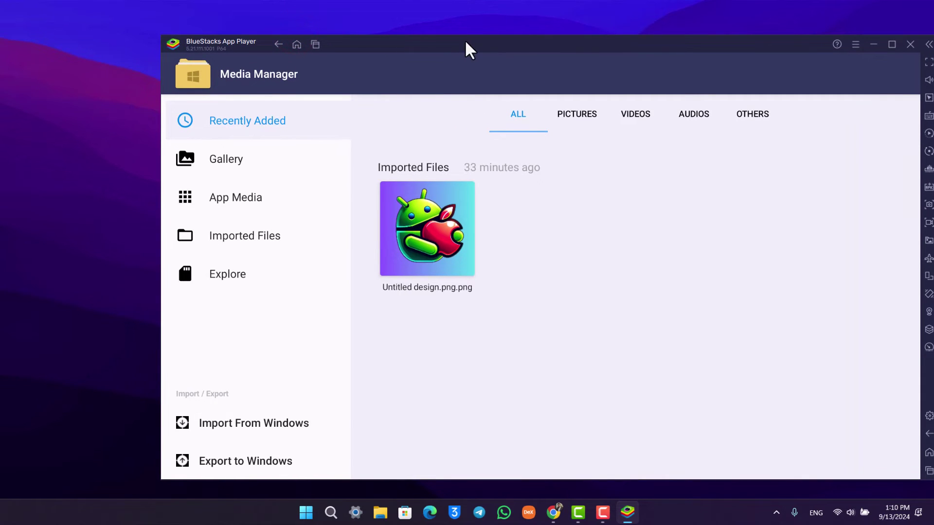
left_click_drag(465, 41, 395, 28)
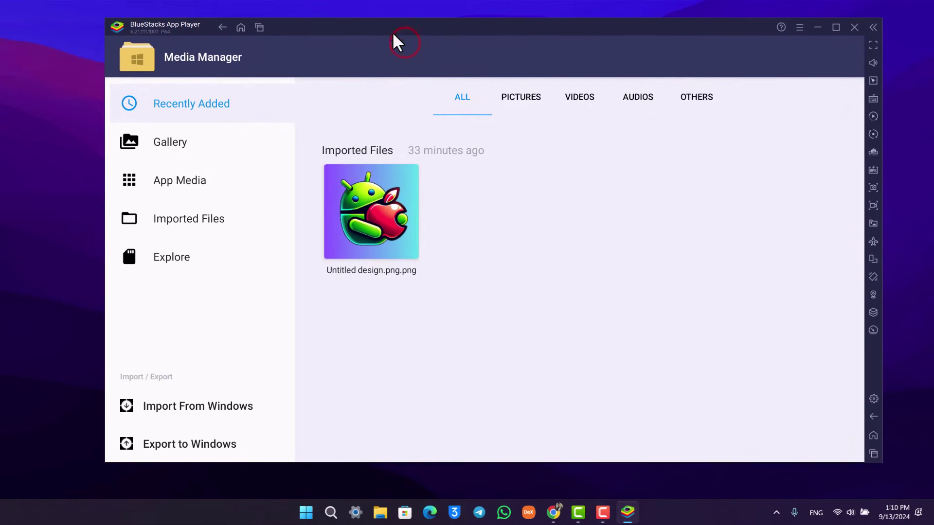
- Import peakpx.jpg from Downloads > Pictures, then return to the home screen
left_click(231, 410)
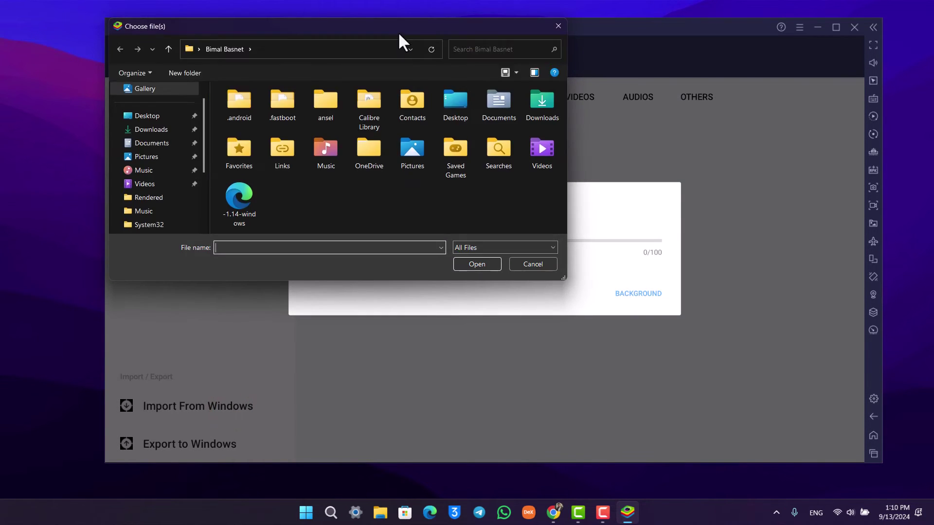
left_click_drag(397, 28, 468, 52)
left_click(246, 152)
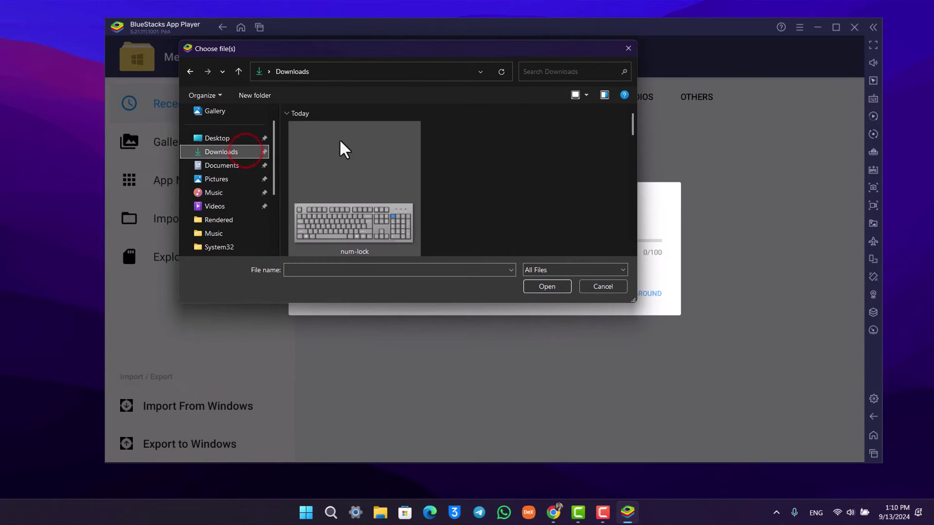
left_click(232, 161)
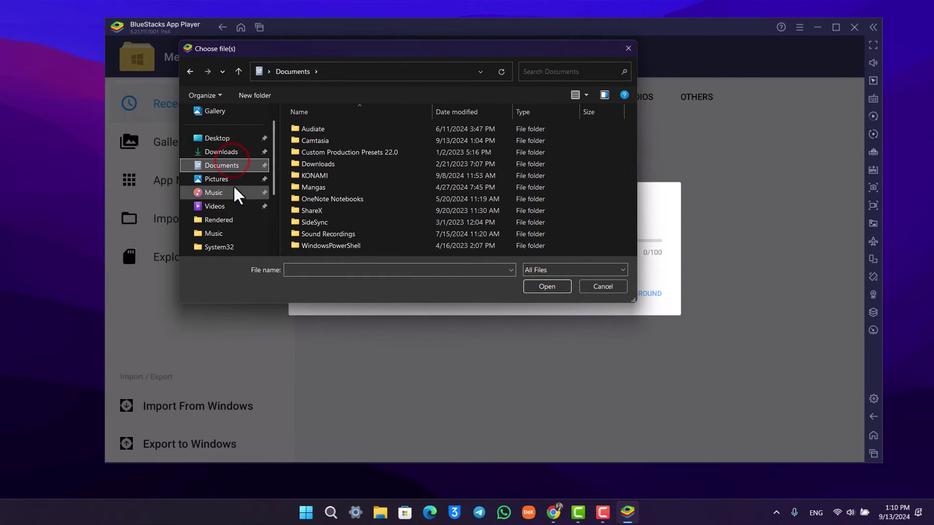
left_click(235, 147)
scroll(563, 219, "down", 10)
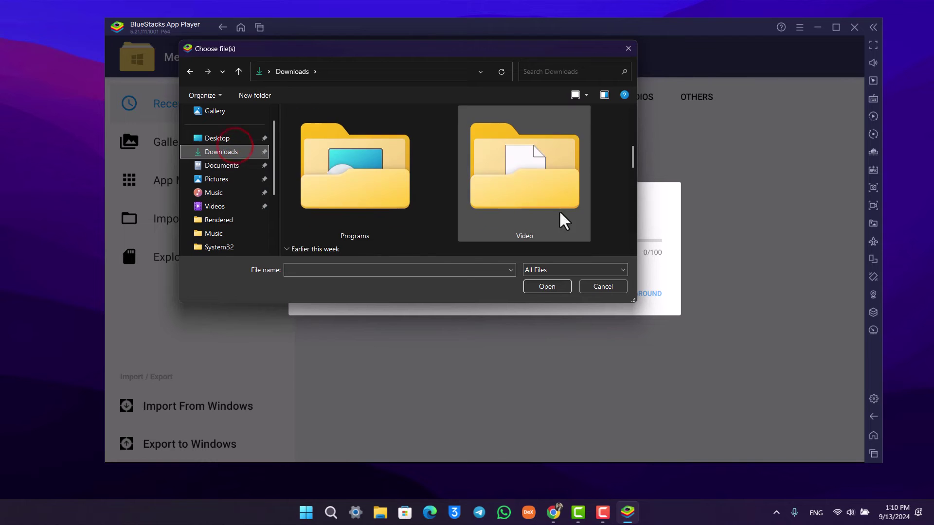
left_click(538, 195)
left_click(539, 196)
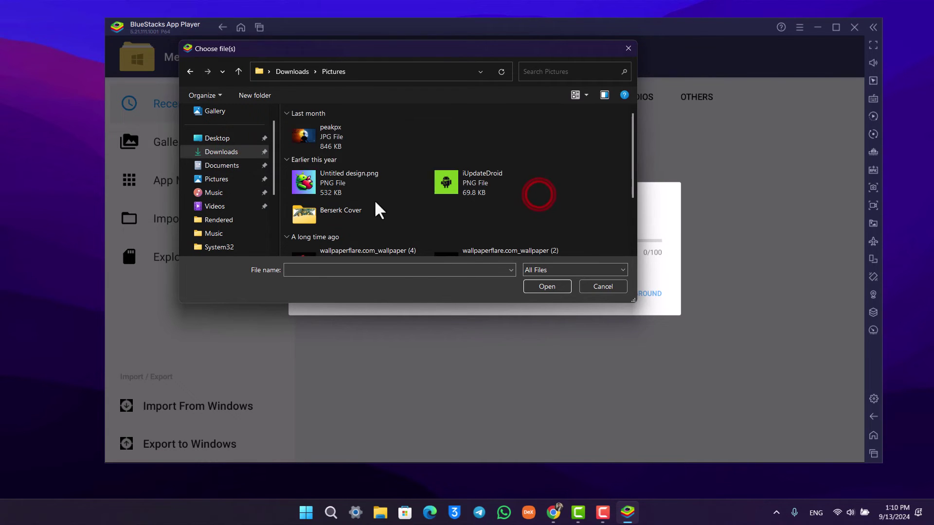
left_click(337, 138)
double_click(337, 139)
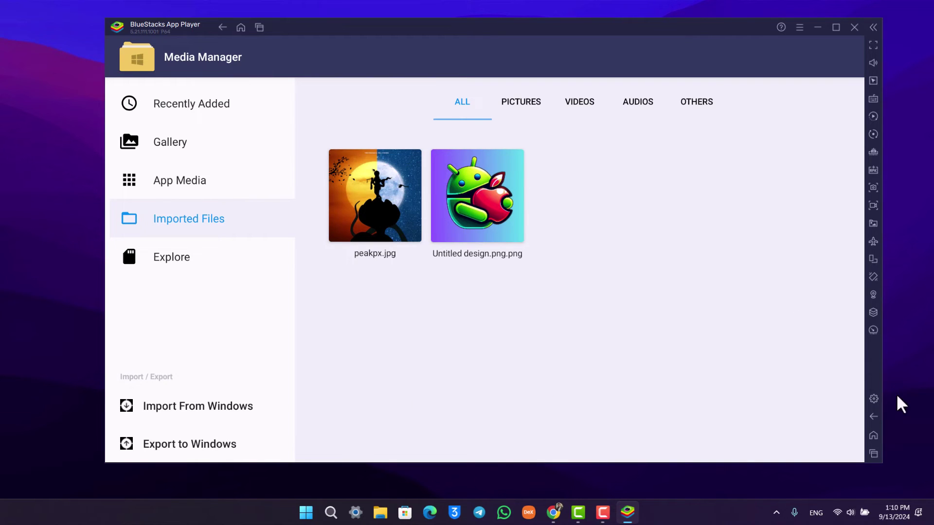
left_click(873, 436)
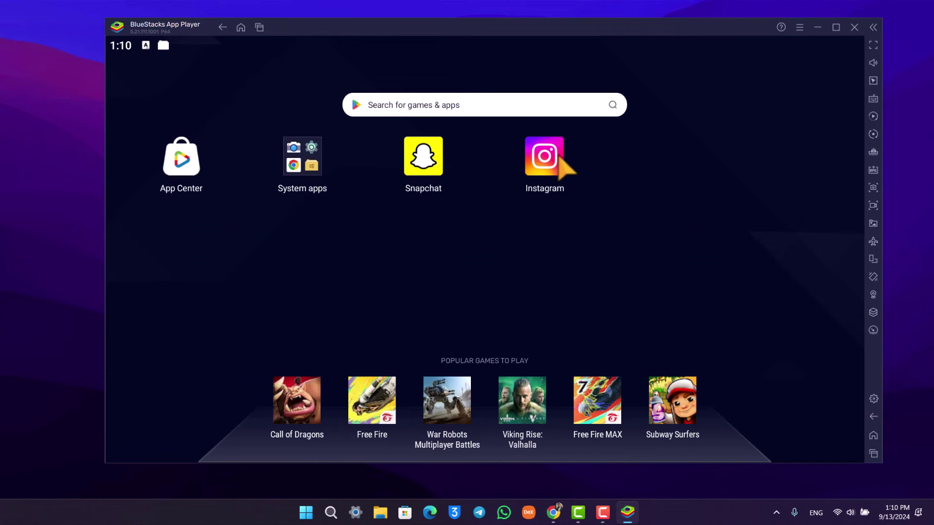
- Launch Instagram with the emulator maximized and start a new post
left_click(567, 156)
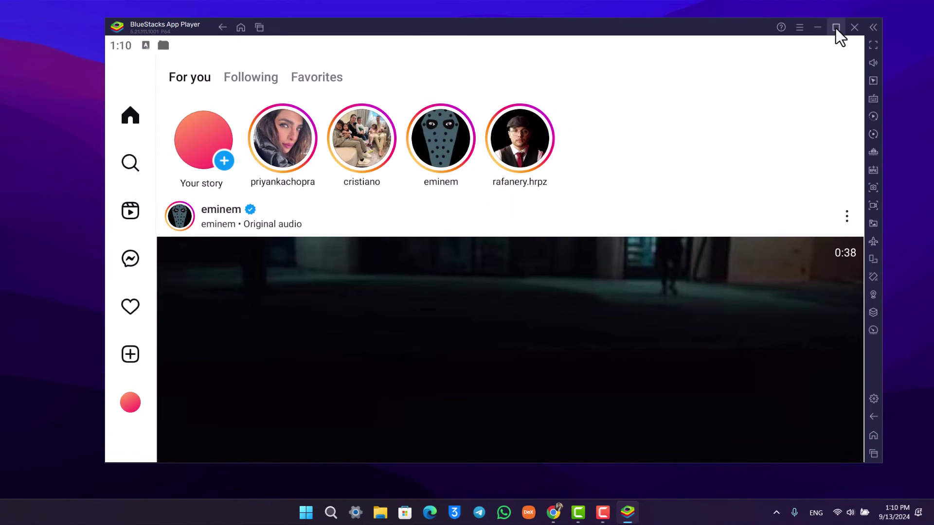
left_click(836, 27)
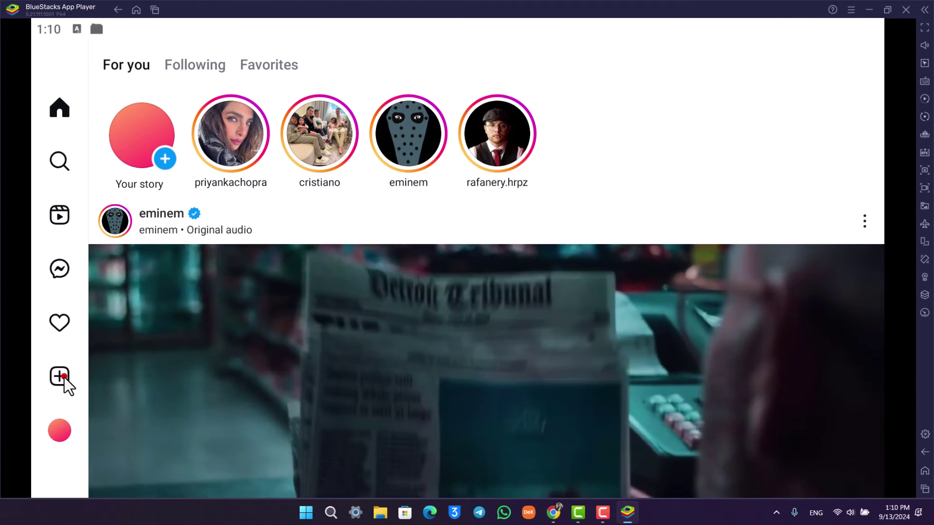
left_click(65, 378)
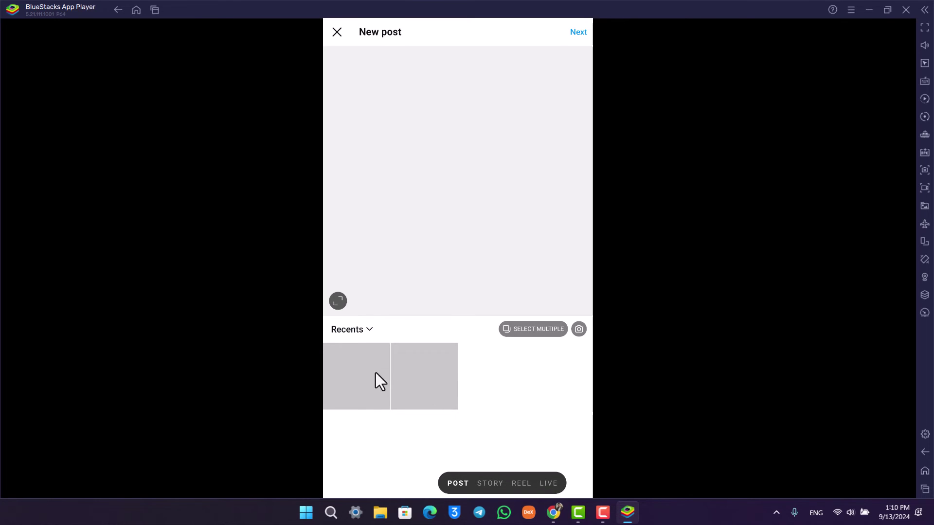
- Select both the silhouette photo and the Android-apple image, adjust the crop, and continue
left_click(537, 330)
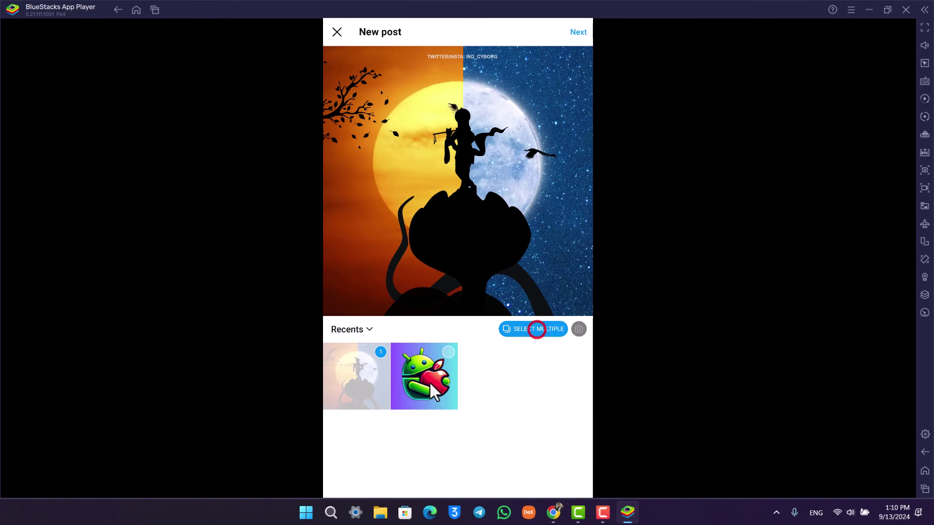
left_click(439, 367)
left_click(364, 365)
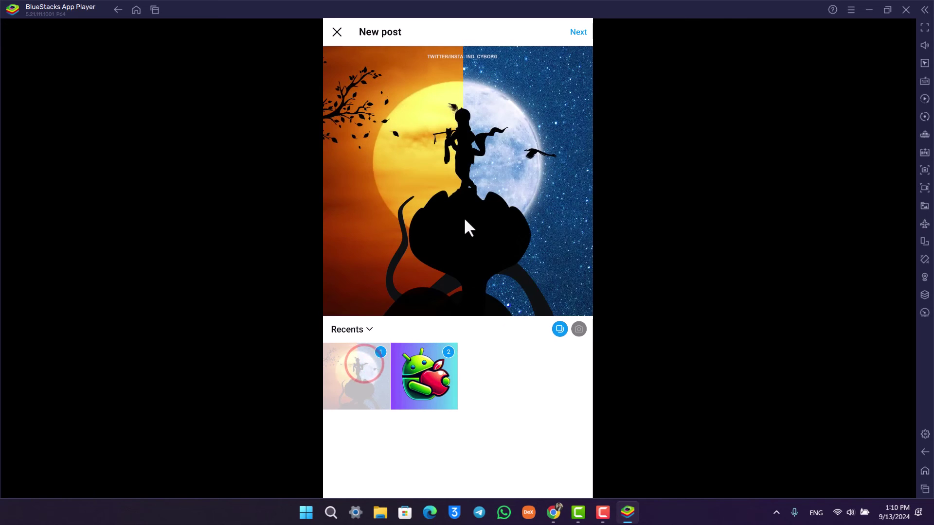
mouse_move(462, 215)
left_mouse_down()
mouse_move(433, 223)
mouse_move(452, 197)
left_mouse_up()
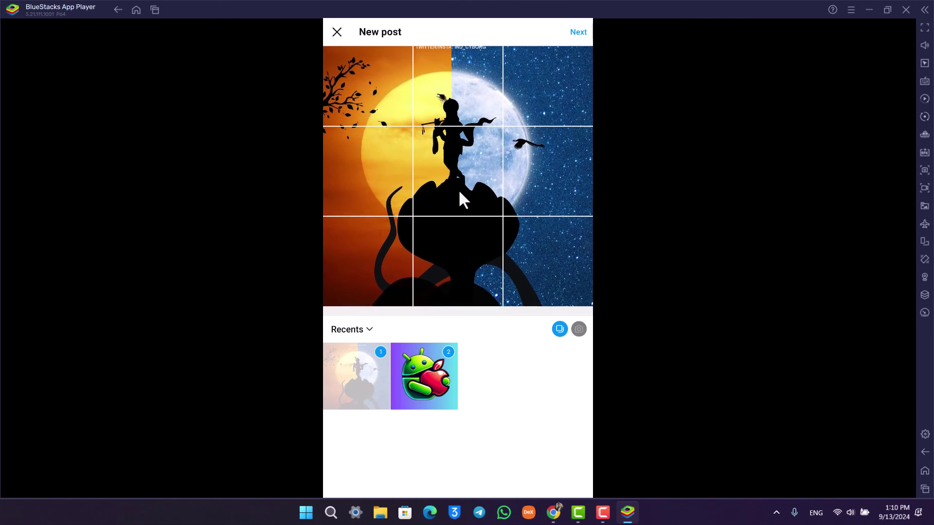
left_click_drag(459, 192, 460, 192)
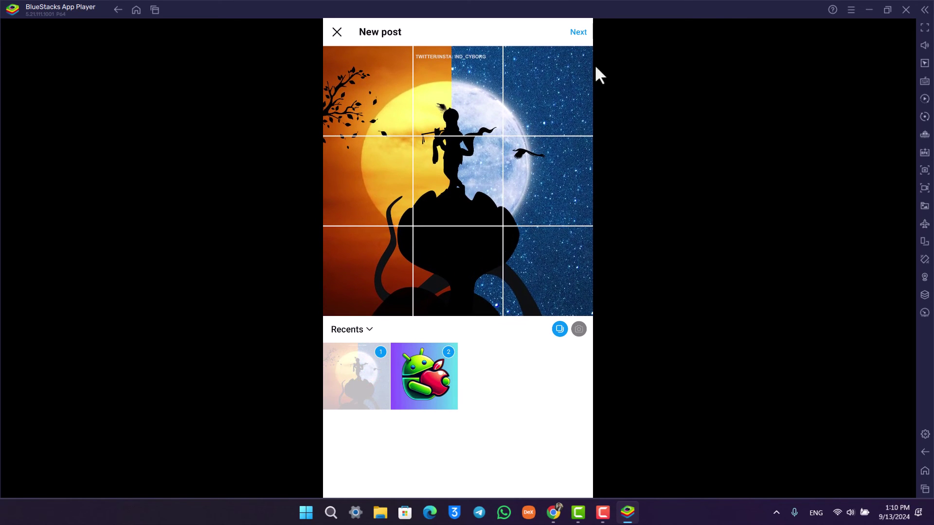
left_click(579, 34)
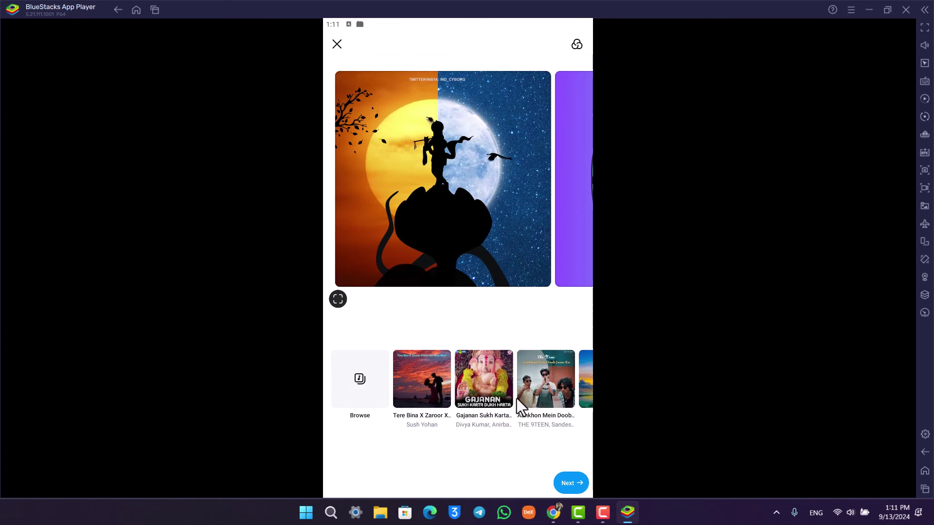
- Browse the music suggestions, continue to New Post details, and dismiss the reminder notice
mouse_move(521, 397)
left_mouse_down()
mouse_move(457, 389)
mouse_move(356, 398)
left_mouse_up()
left_click_drag(518, 393, 465, 393)
left_click_drag(506, 258, 485, 336)
left_click(573, 484)
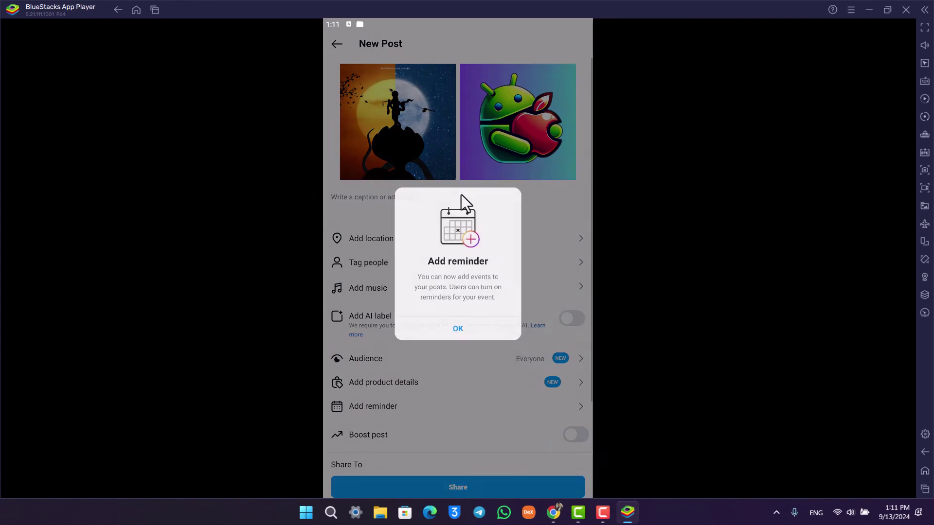
left_click(456, 327)
- Open the Add music choices and close them without picking a song
scroll(434, 357, "down", 3)
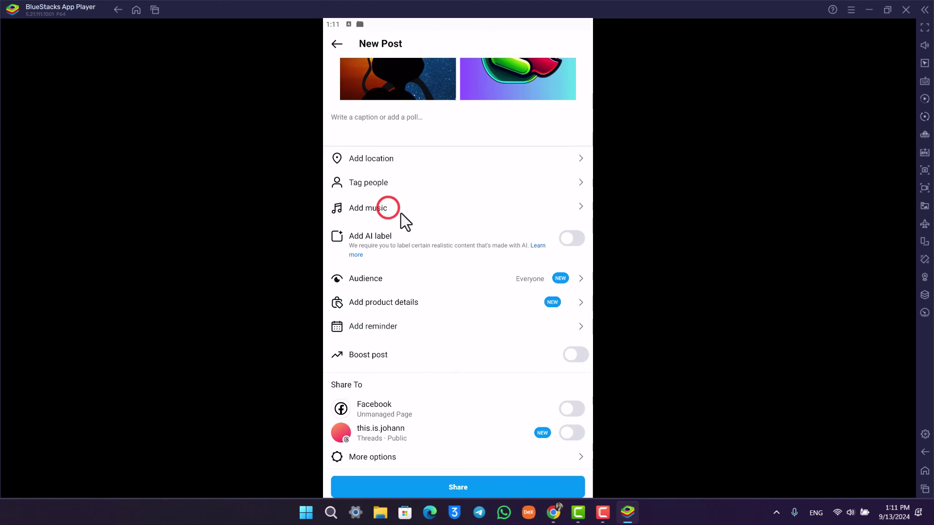
left_click(388, 208)
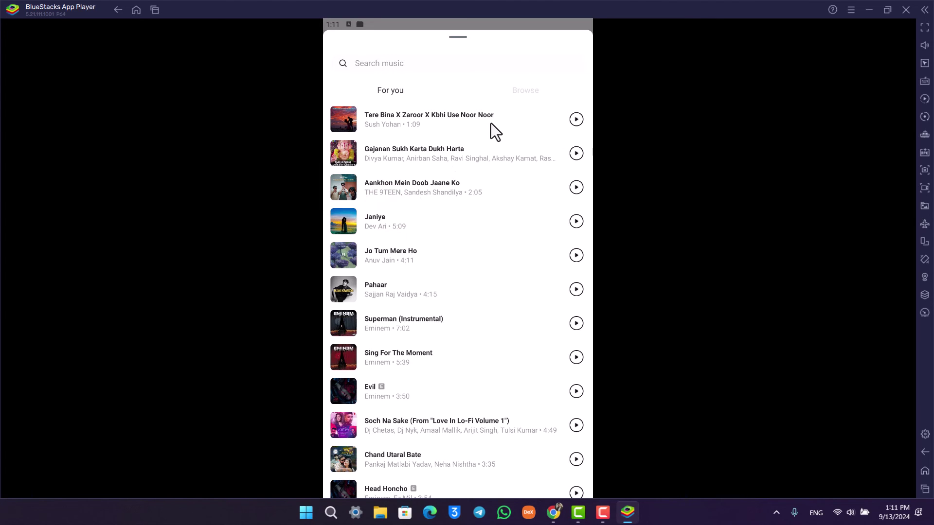
left_click_drag(474, 50, 440, 407)
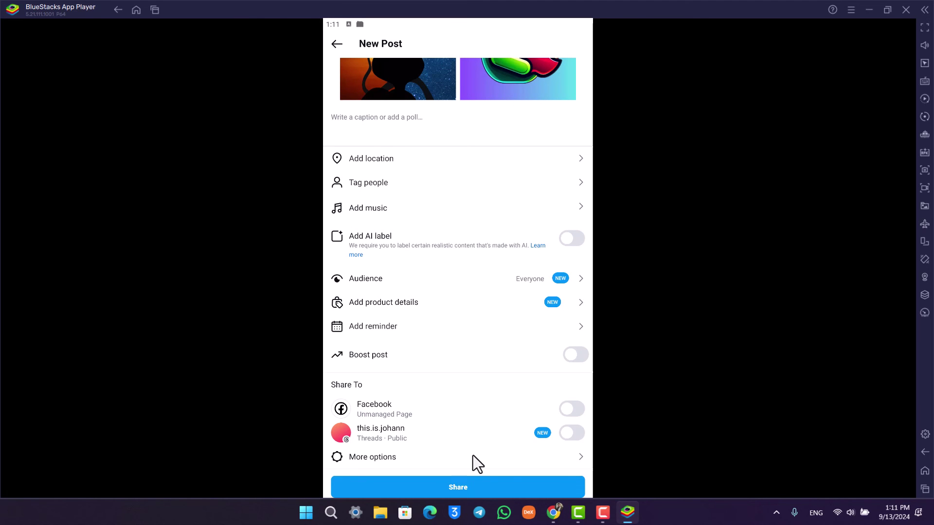
scroll(481, 305, "up", 3)
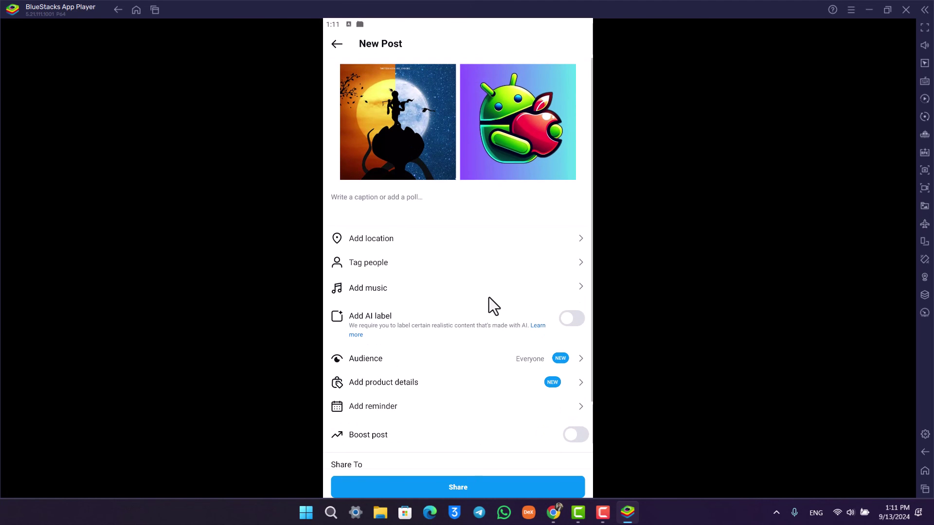